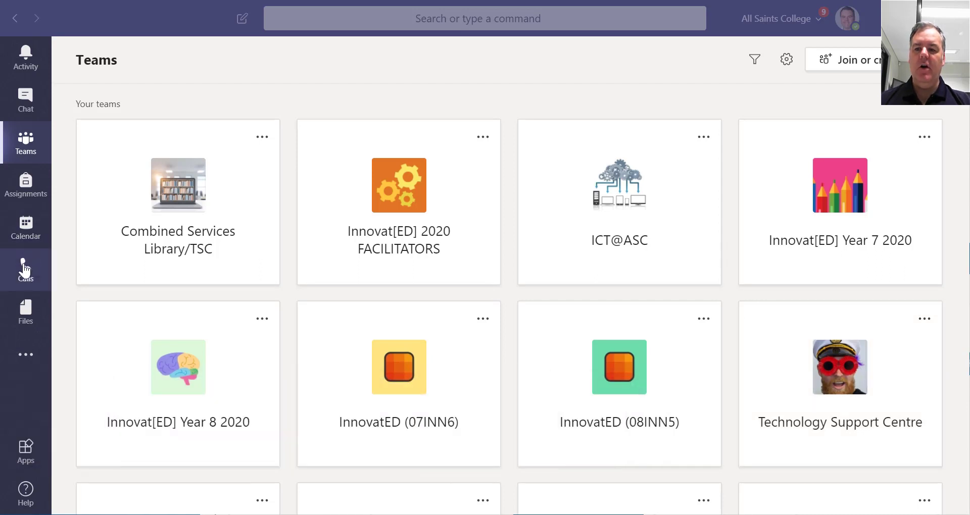
# Start an instant Meet now meeting from the Calendar and open its audio and video device settings.
pyautogui.click(26, 226)
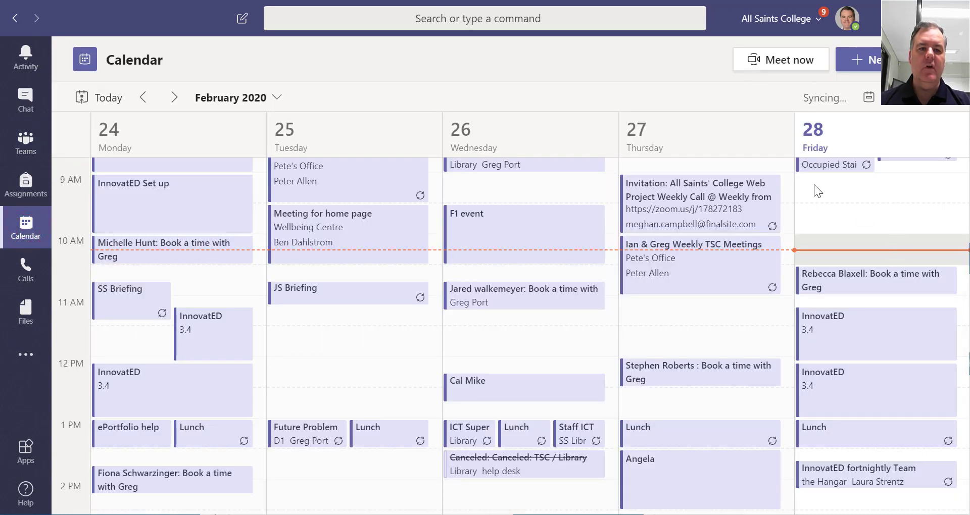
pyautogui.click(790, 61)
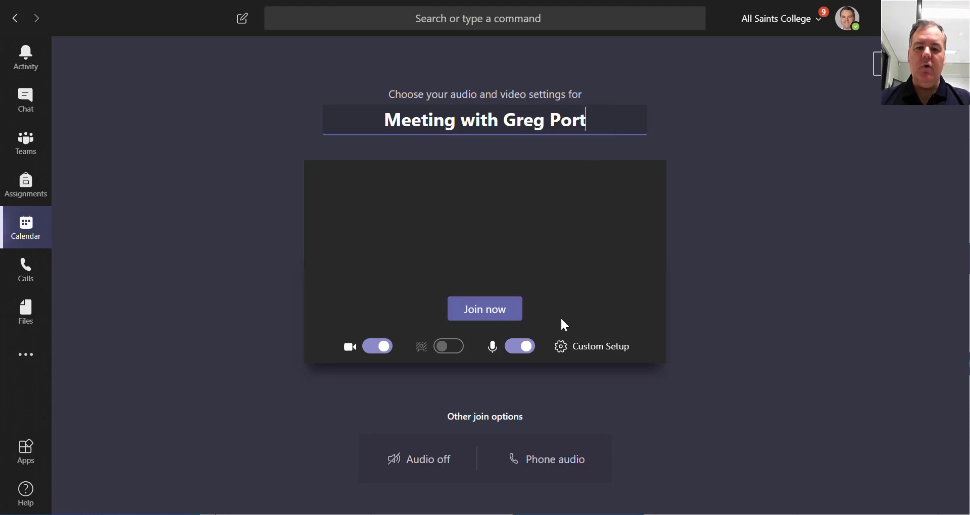
pyautogui.click(581, 351)
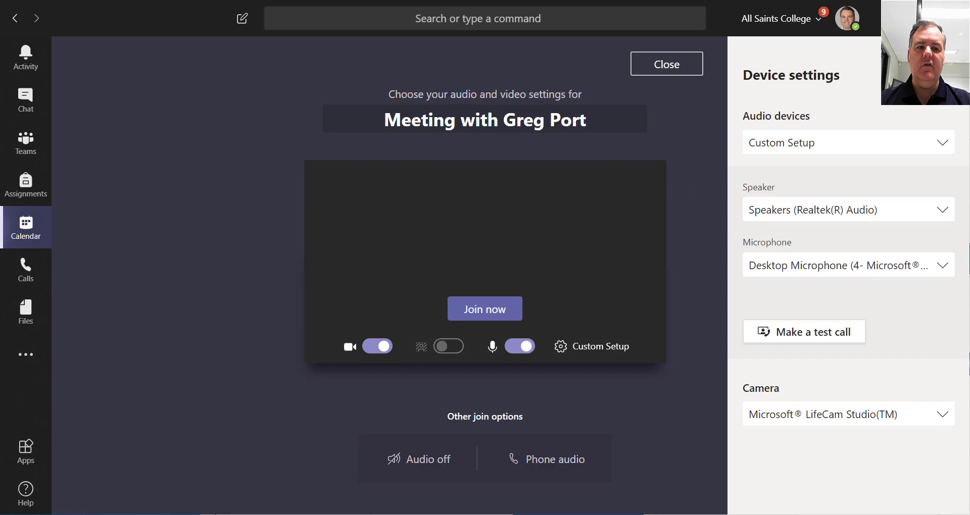
# Close the device settings panel and join the meeting.
pyautogui.press('Escape')
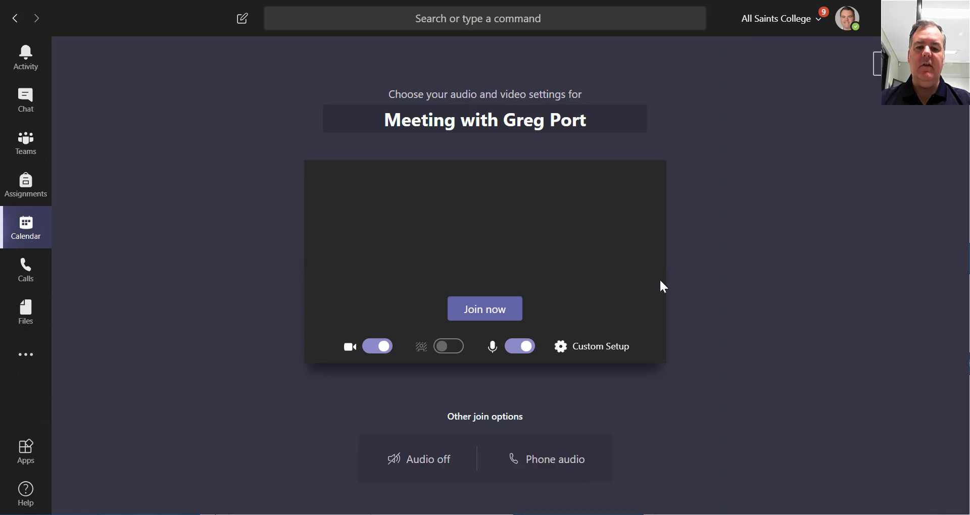
pyautogui.click(481, 317)
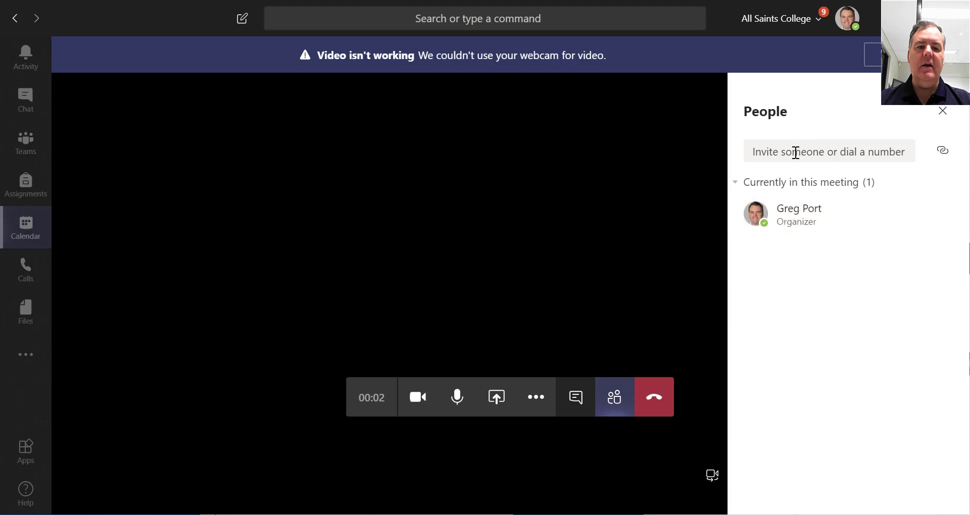
# Invite a colleague by entering part of their name in the People panel and picking the suggestion.
pyautogui.click(795, 152)
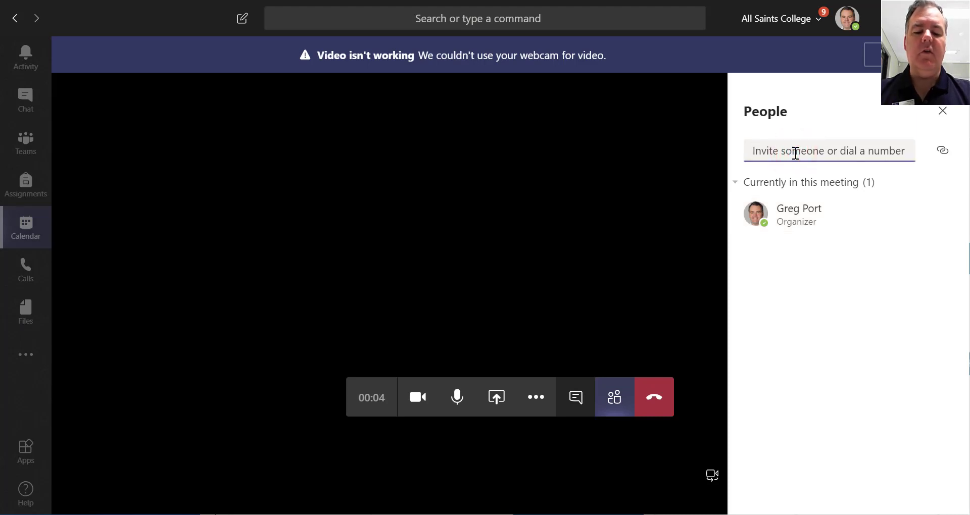
pyautogui.write('jona')
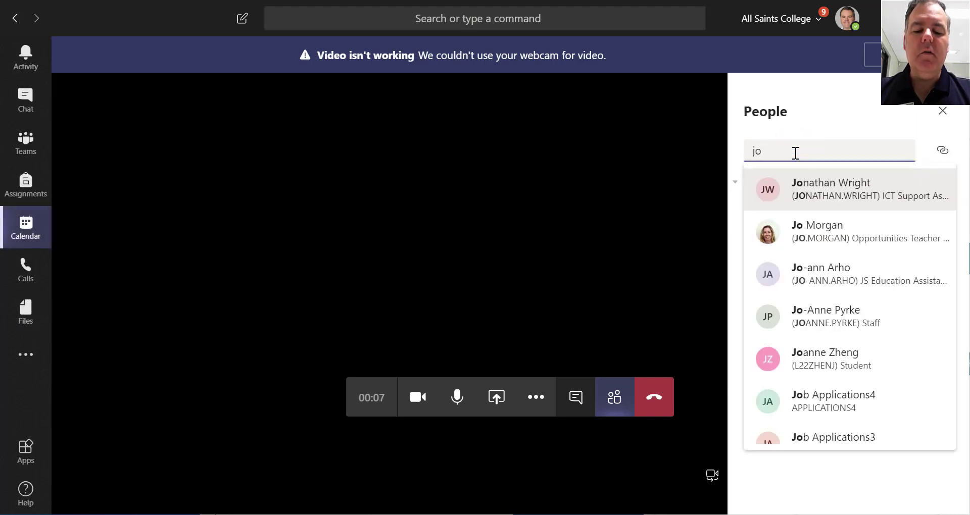
pyautogui.click(817, 188)
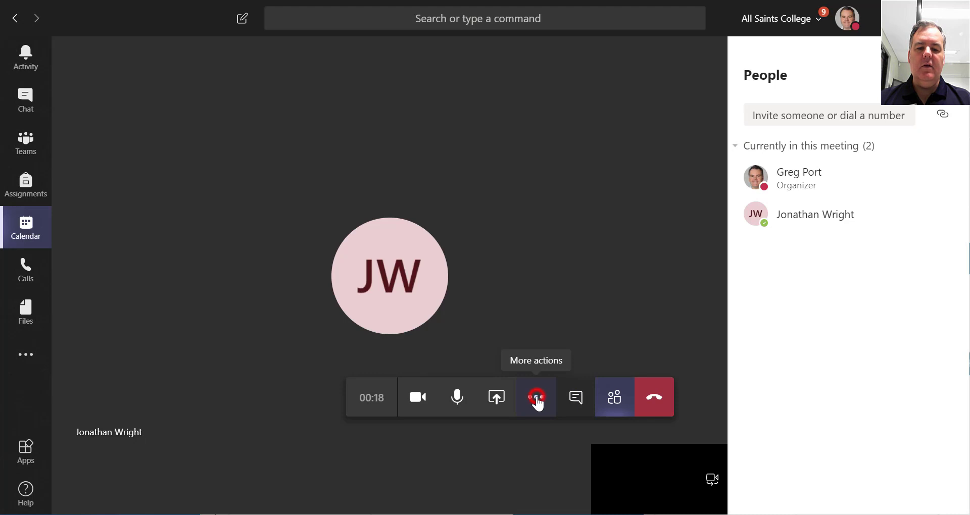
pyautogui.click(536, 398)
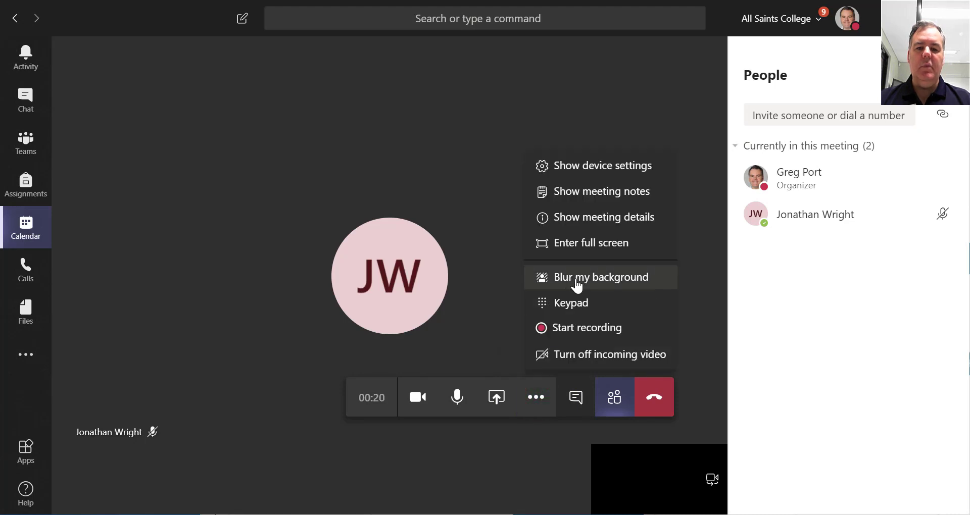
# Turn on Blur my background for your own video.
pyautogui.click(583, 286)
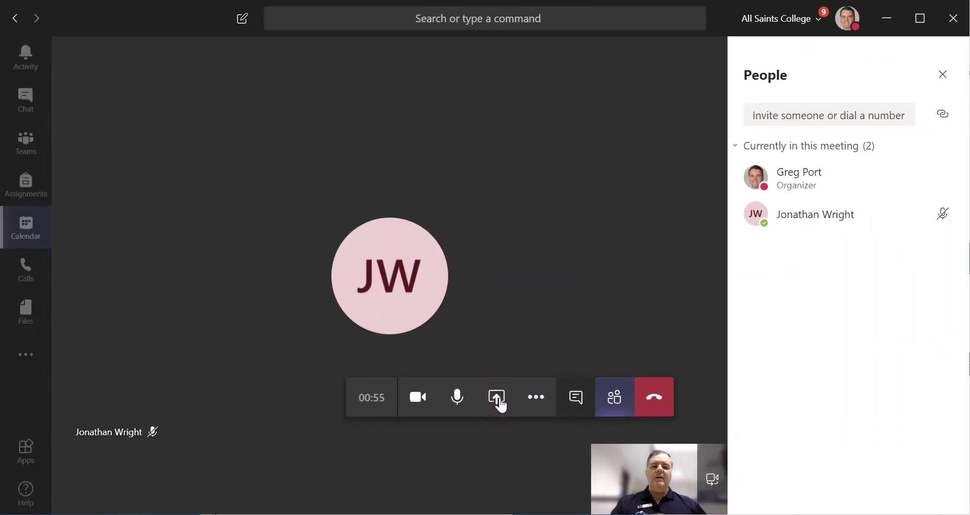
# Browse the Share tray's screen and window tiles, scrolling down through them and back up.
pyautogui.click(496, 398)
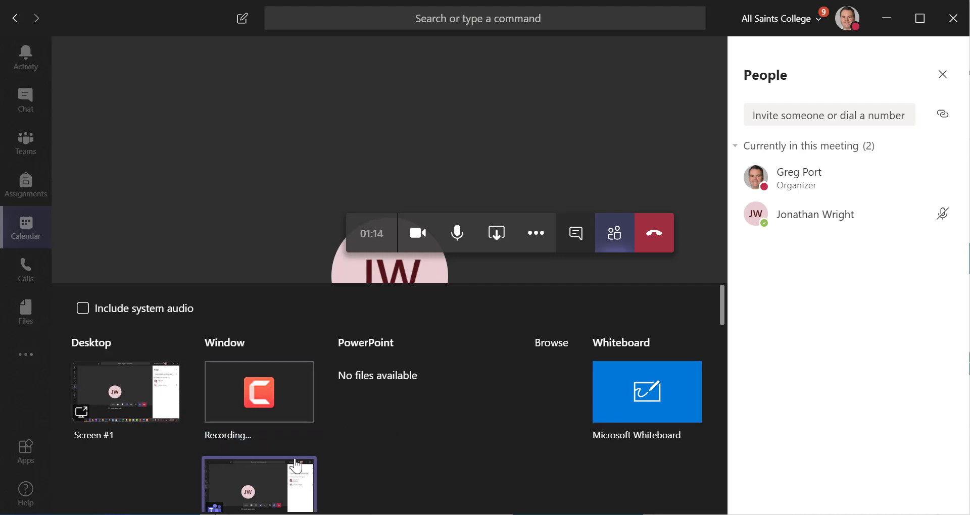
pyautogui.scroll(-3, 303, 447)
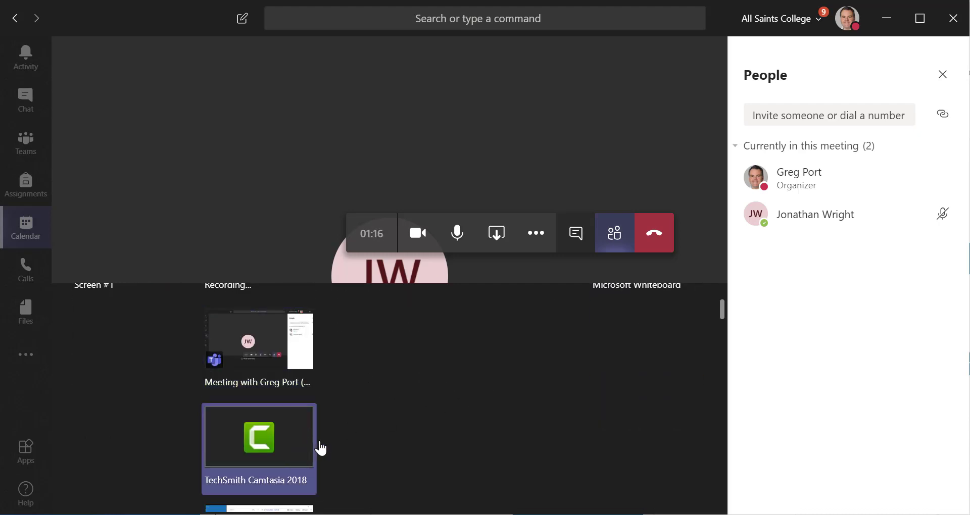
pyautogui.scroll(-3, 321, 438)
pyautogui.scroll(-3, 320, 438)
pyautogui.scroll(-6, 310, 390)
pyautogui.scroll(-2, 350, 408)
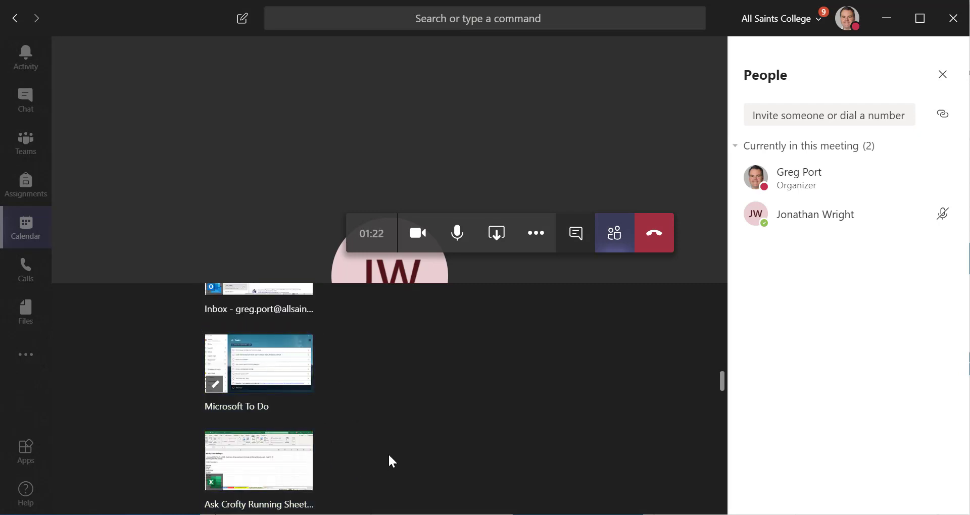
pyautogui.scroll(-3, 389, 459)
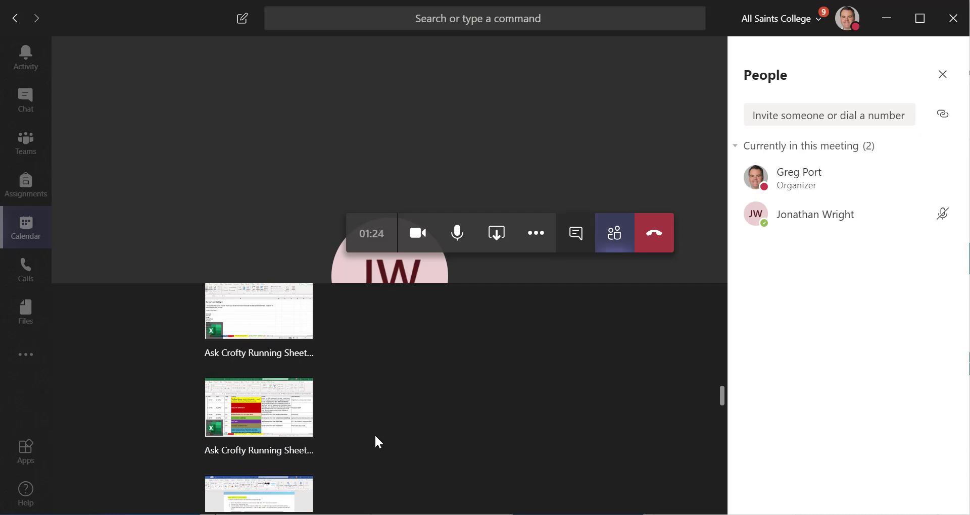
pyautogui.scroll(11, 374, 435)
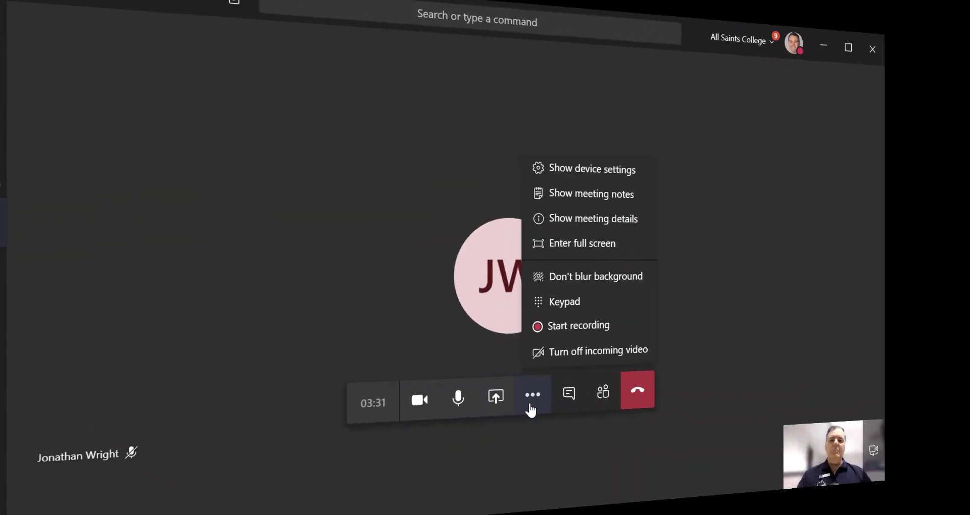
# Start recording the meeting and dismiss the recording-location callout with Got it!
pyautogui.click(570, 327)
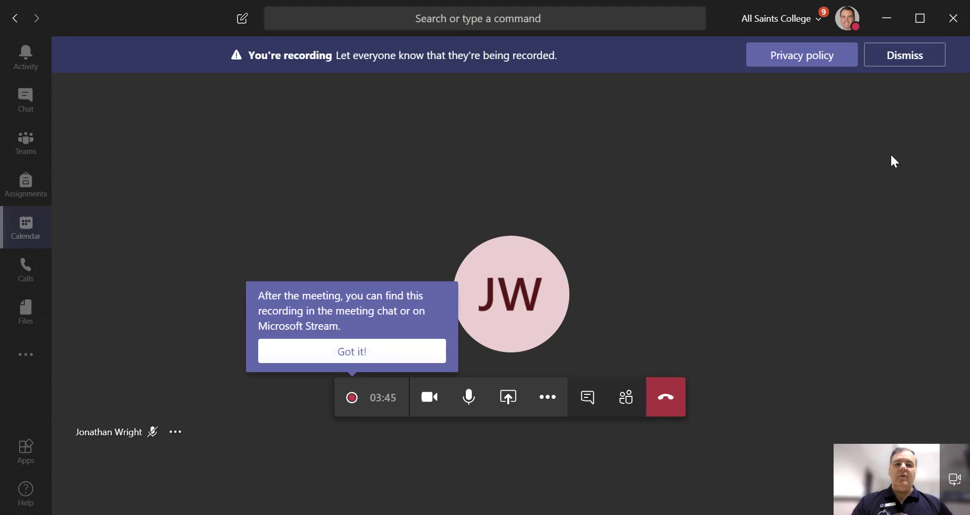
pyautogui.click(340, 350)
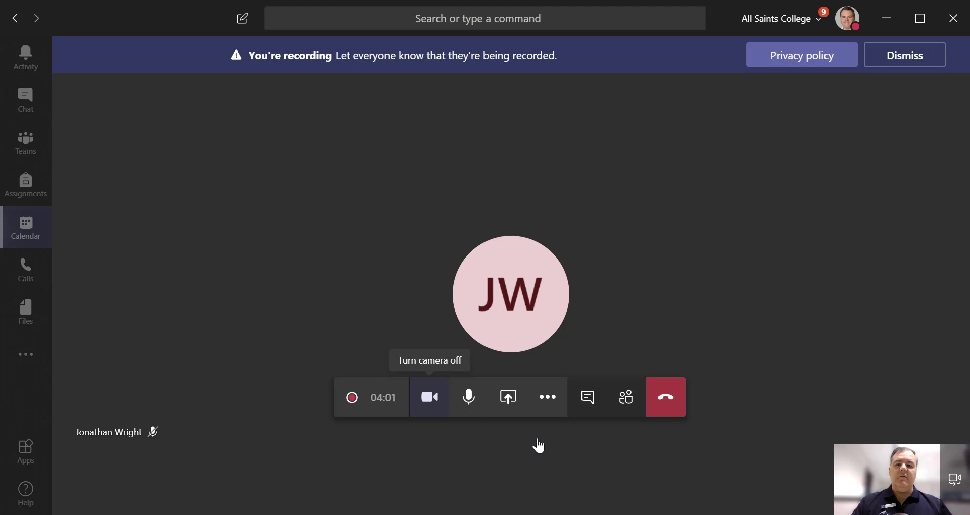
pyautogui.click(552, 397)
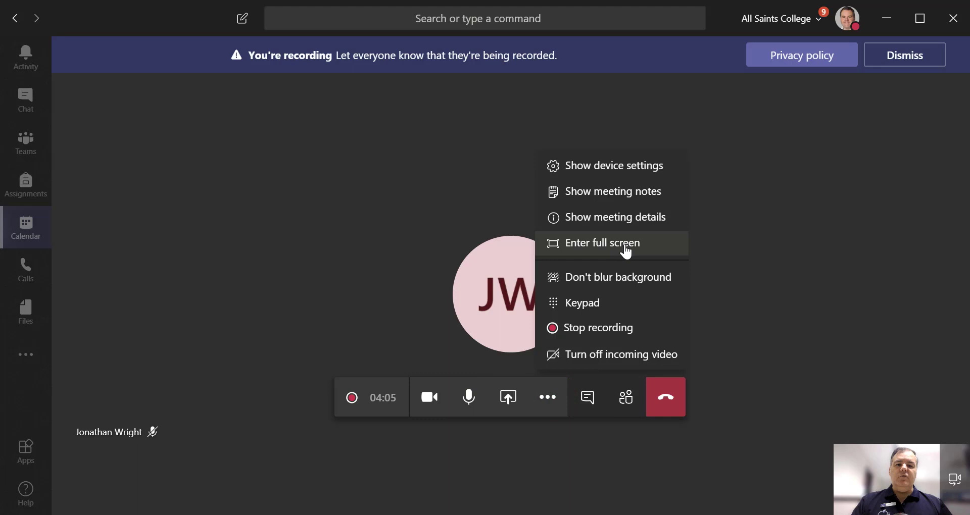
# Show the meeting notes panel and start taking notes.
pyautogui.click(621, 195)
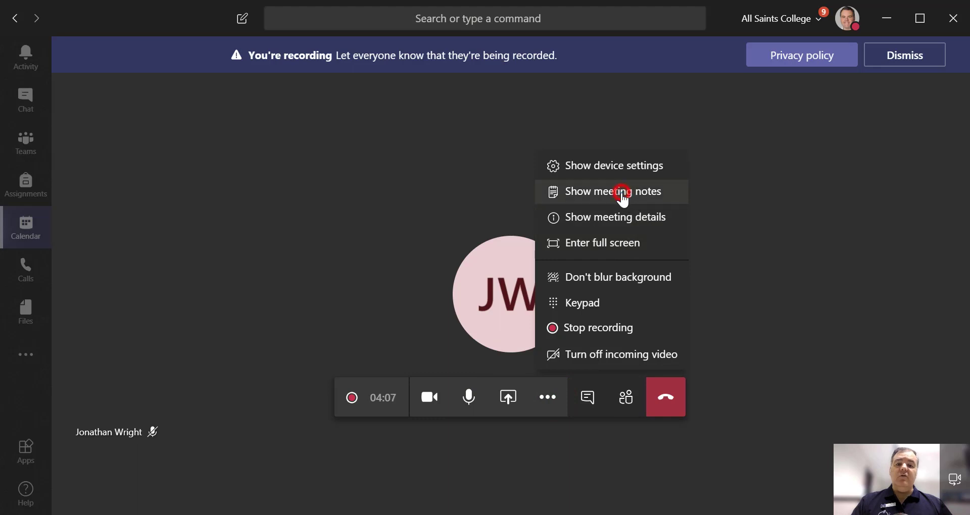
pyautogui.click(850, 419)
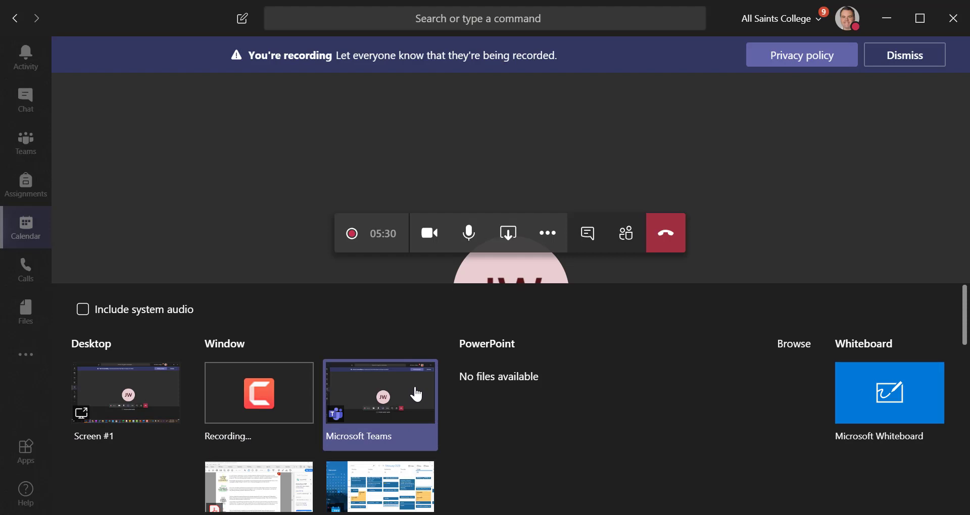
# Share Microsoft Whiteboard from the share tray.
pyautogui.click(893, 401)
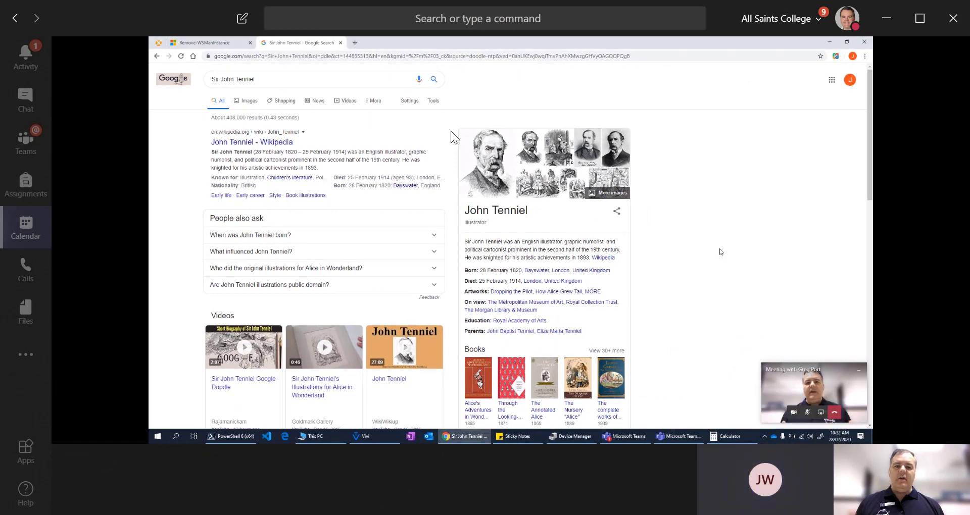
# Take control of the shared screen and open Egypt - Wikipedia from a Google search for 'Egypt'.
pyautogui.click(634, 403)
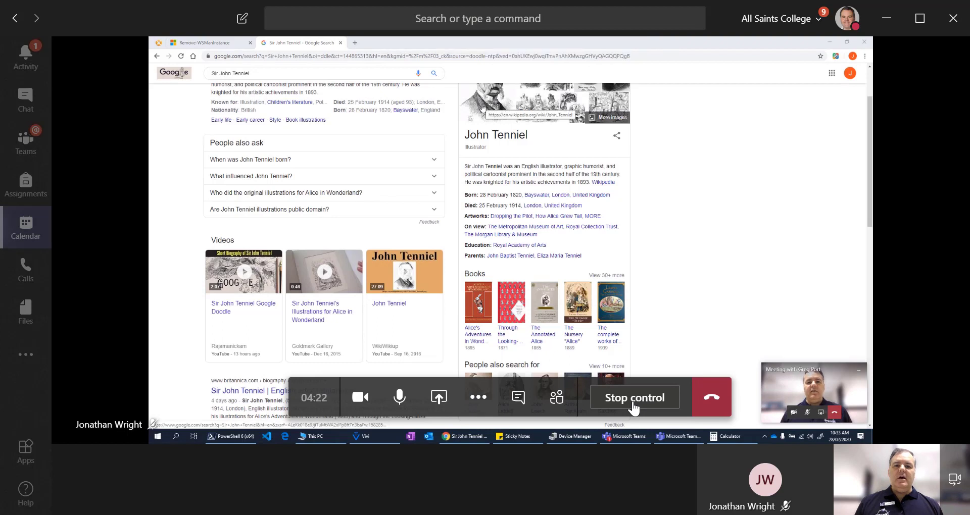
pyautogui.click(355, 43)
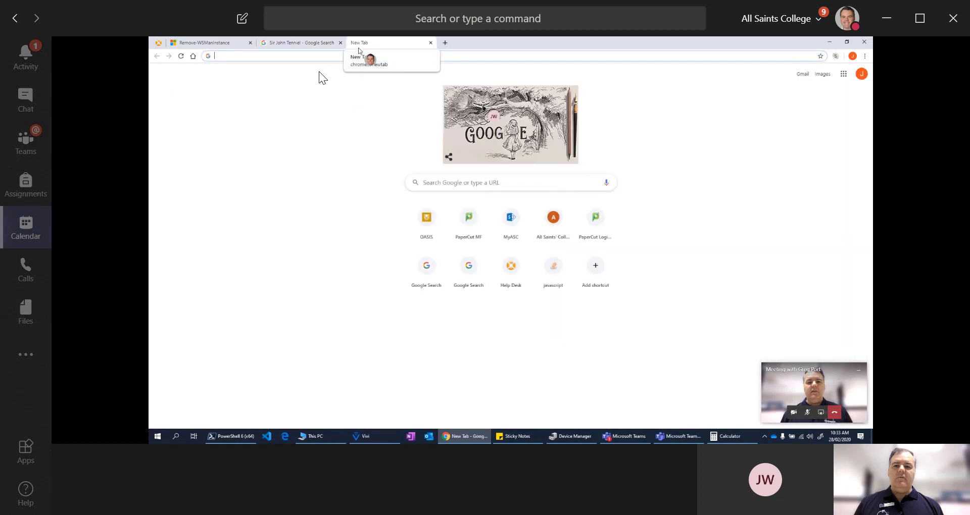
pyautogui.click(442, 187)
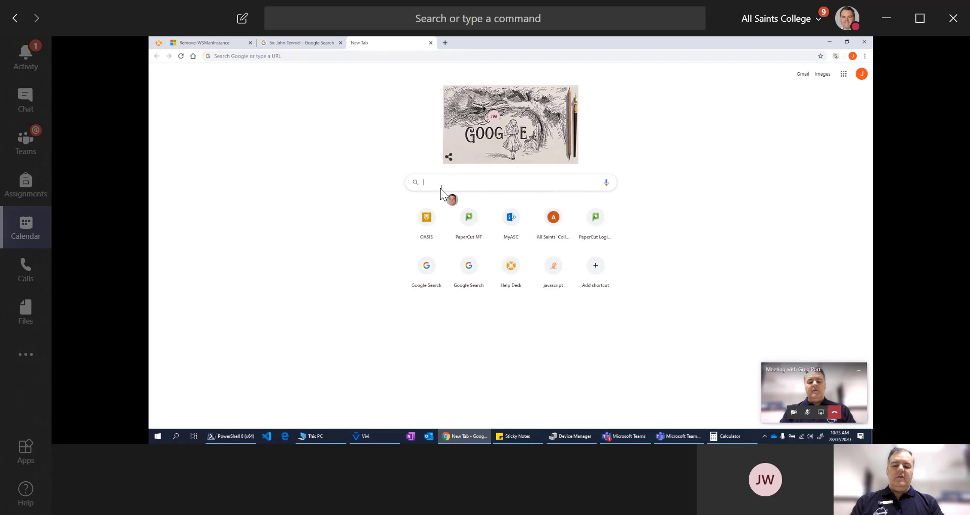
pyautogui.write('Egypt')
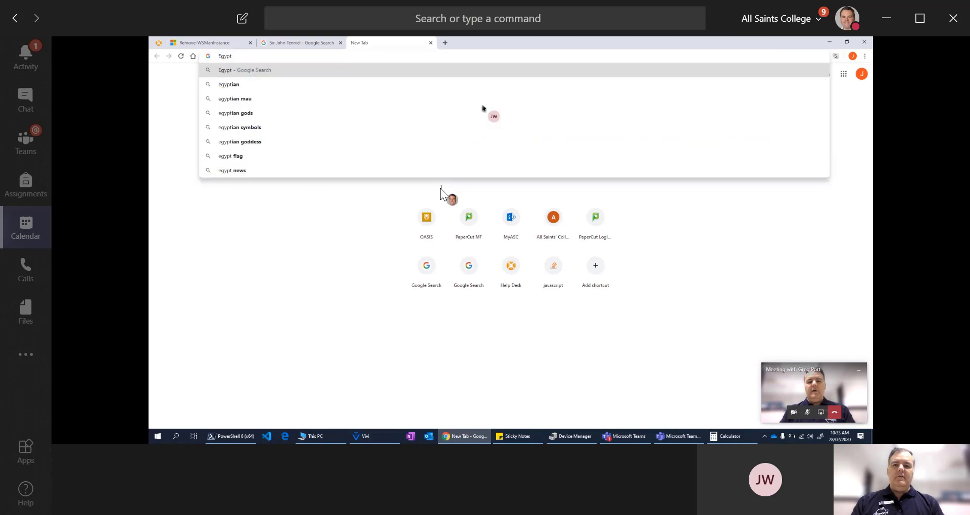
pyautogui.press('Return')
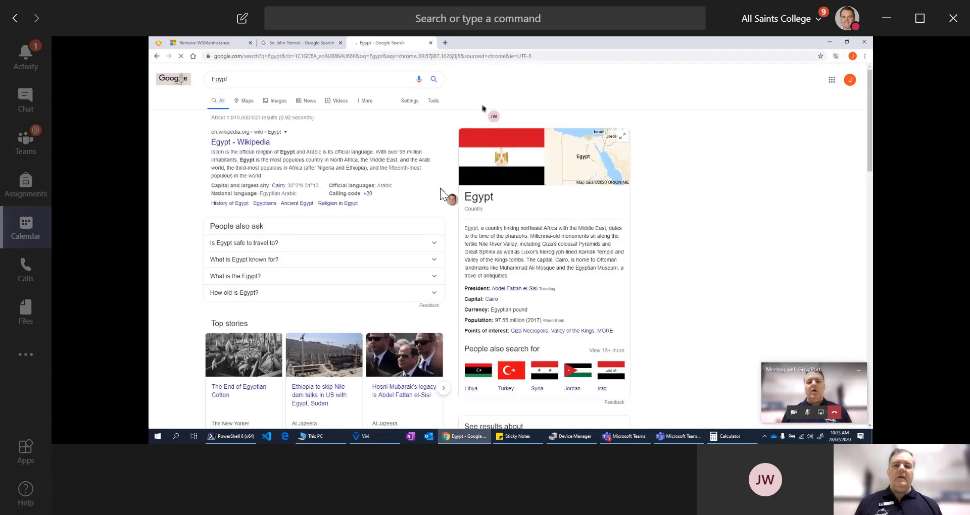
pyautogui.click(247, 146)
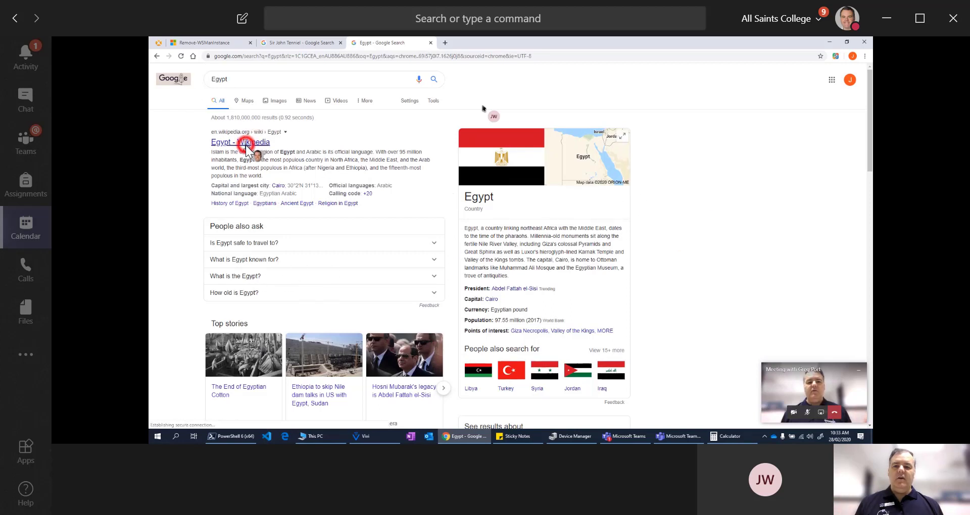